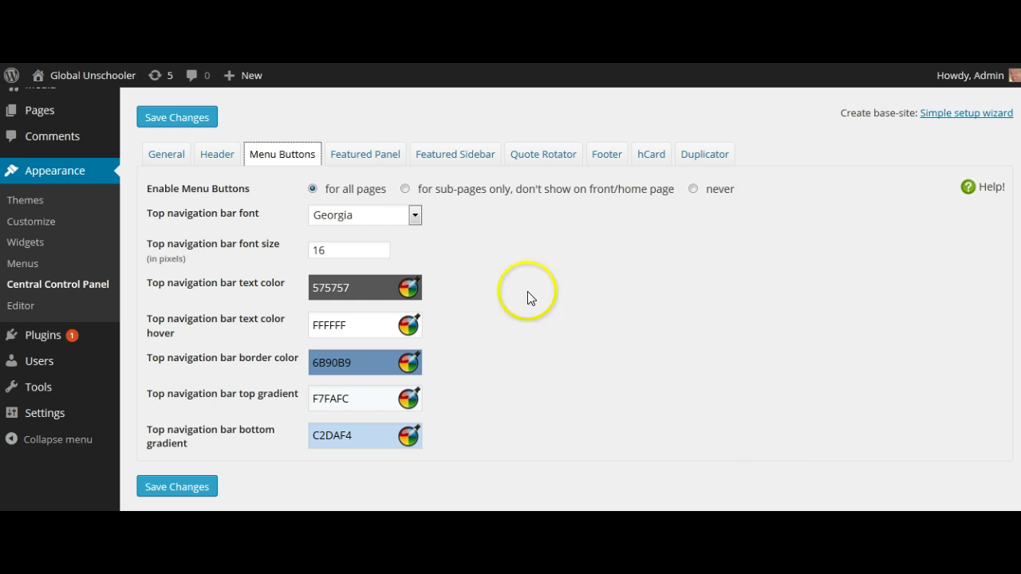
Step: Set the top navigation bar font to Tahoma at 20 pixels, save, and check the site's Home page
click(416, 212)
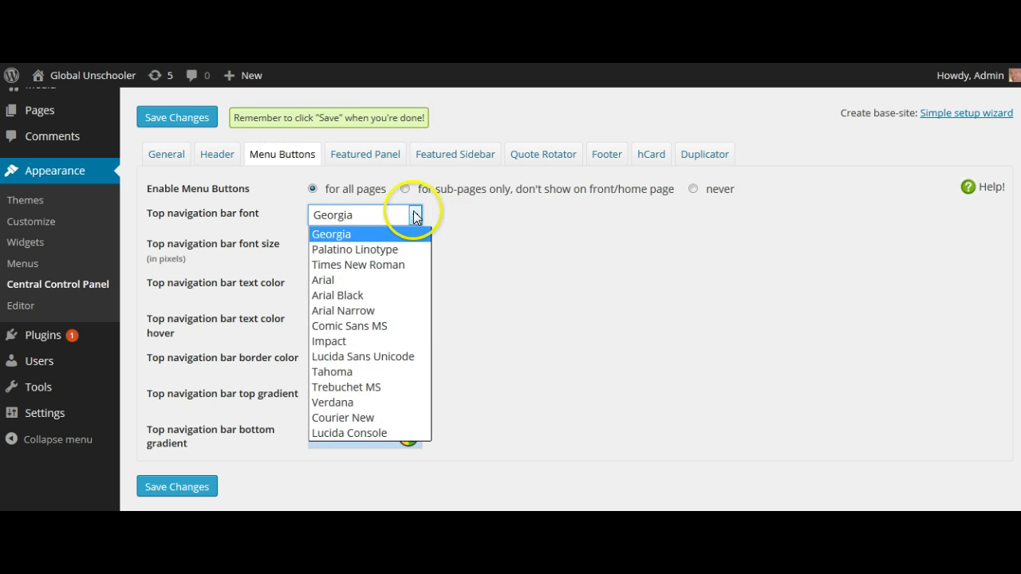
click(345, 372)
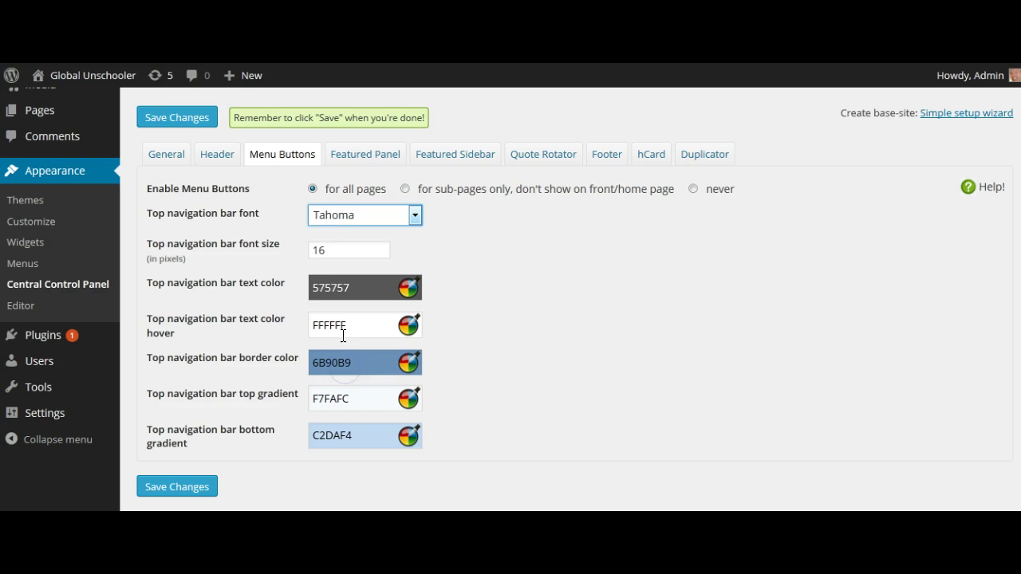
click(339, 250)
drag(338, 250, 309, 250)
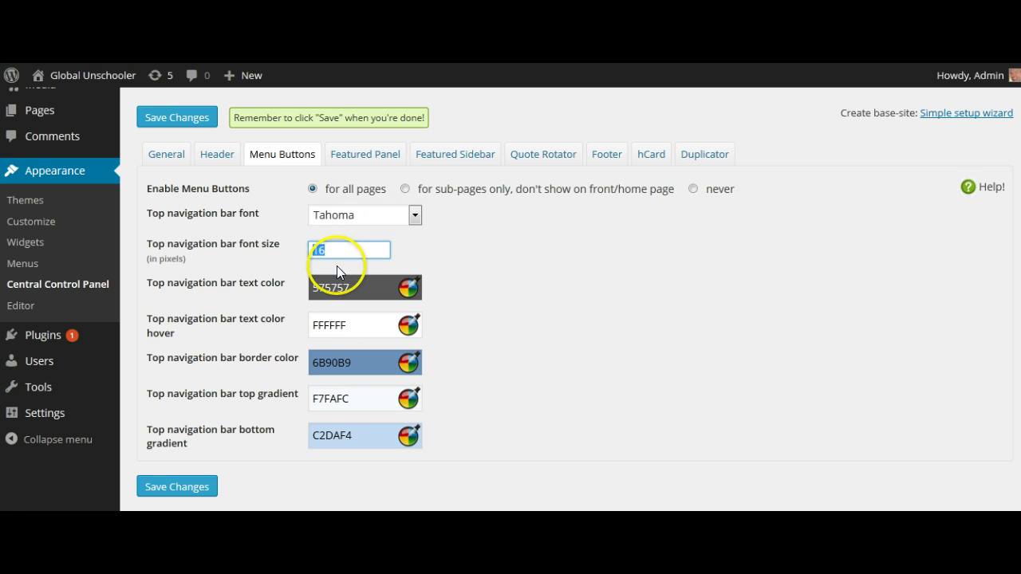
text(20)
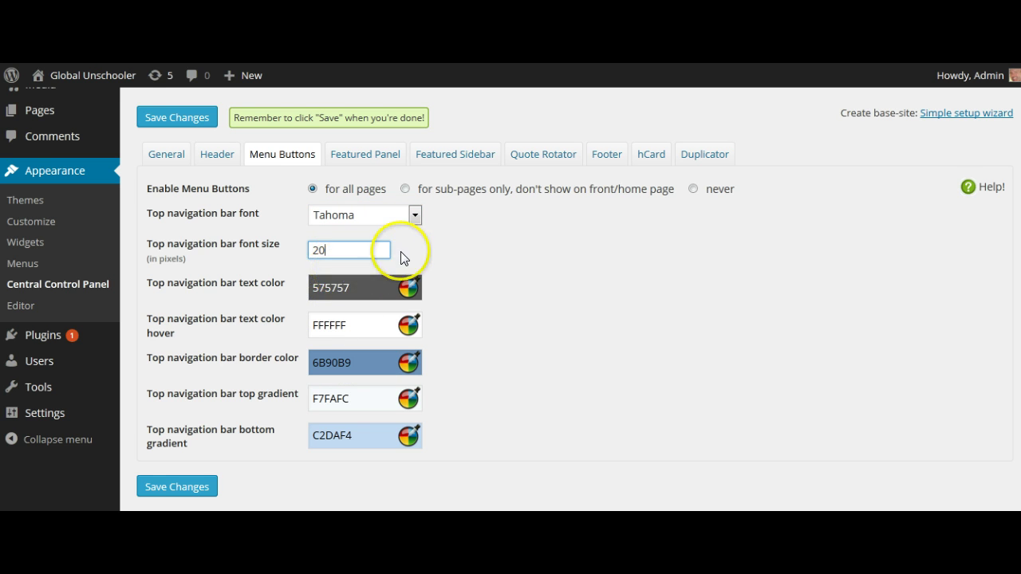
click(193, 485)
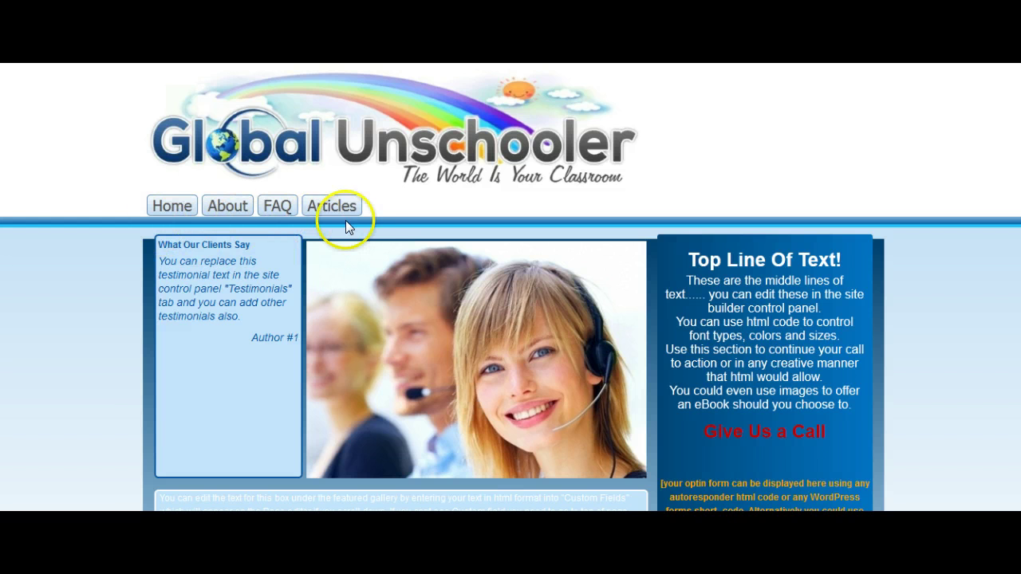
click(172, 206)
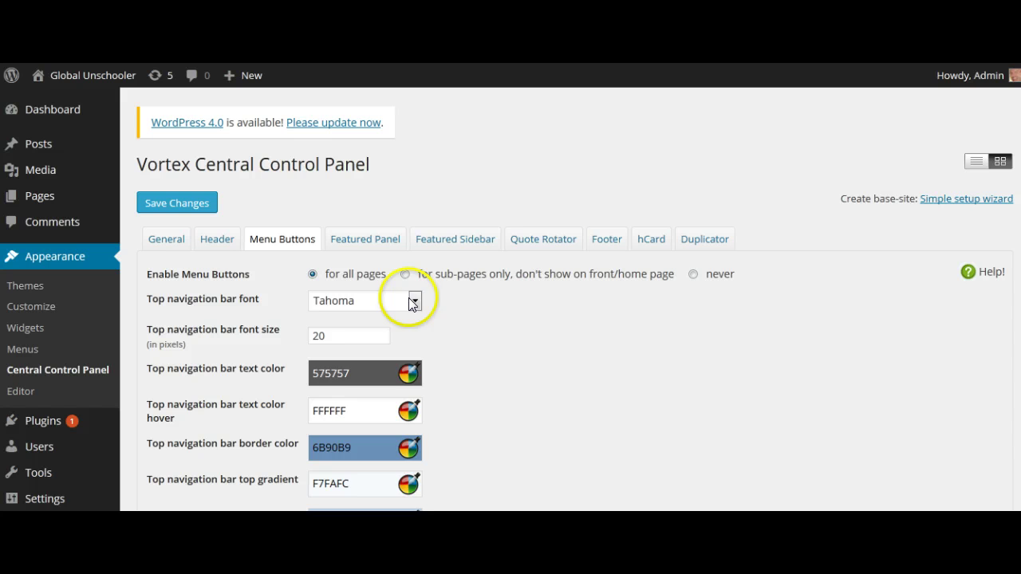
Step: Save Comic Sans MS as the top navigation bar font and open the site's Home page in a new tab
click(415, 300)
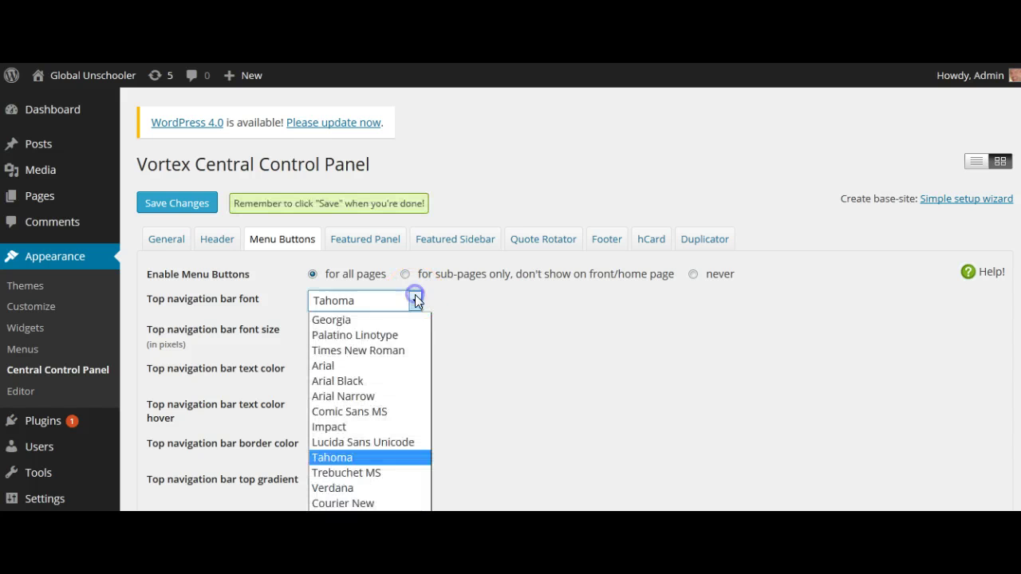
click(351, 412)
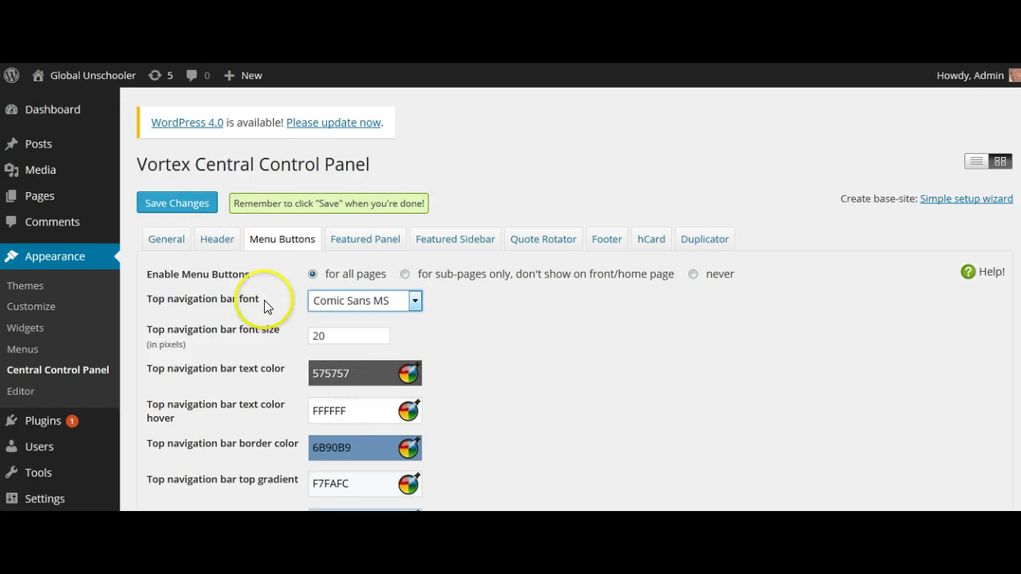
click(198, 205)
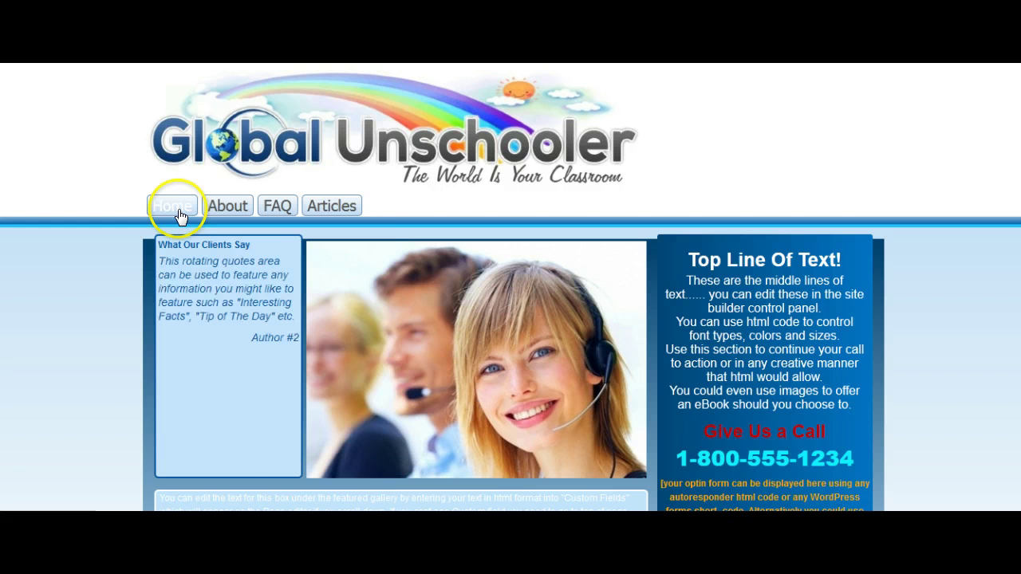
right_click(180, 216)
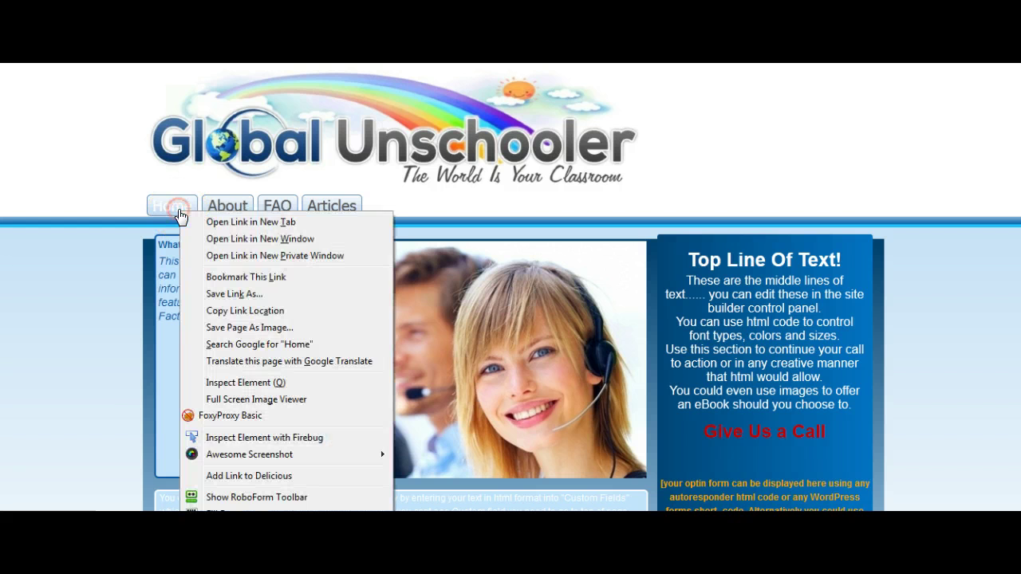
click(228, 221)
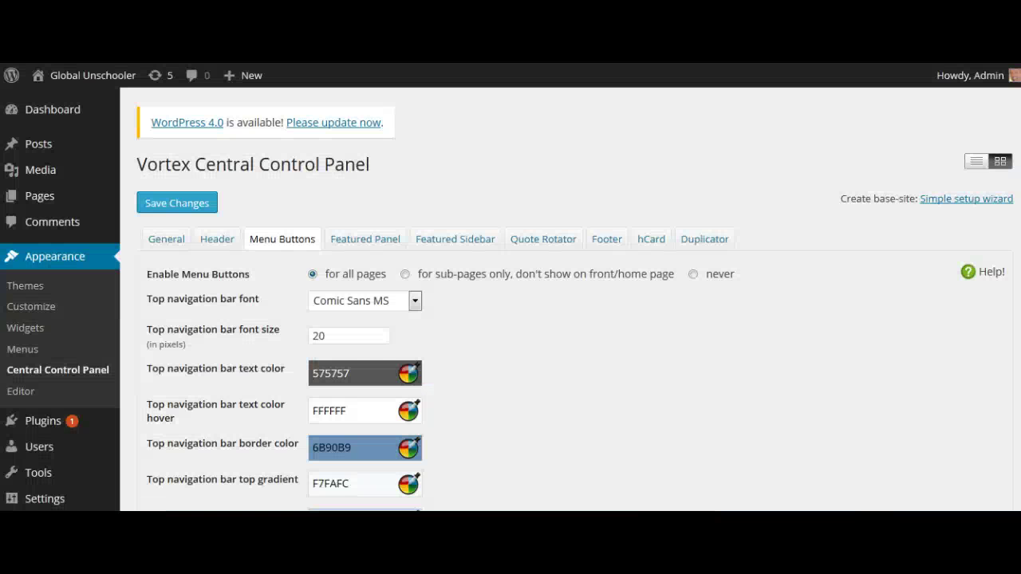
Step: Set the top navigation bar font size to 28 pixels and save the changes
click(338, 337)
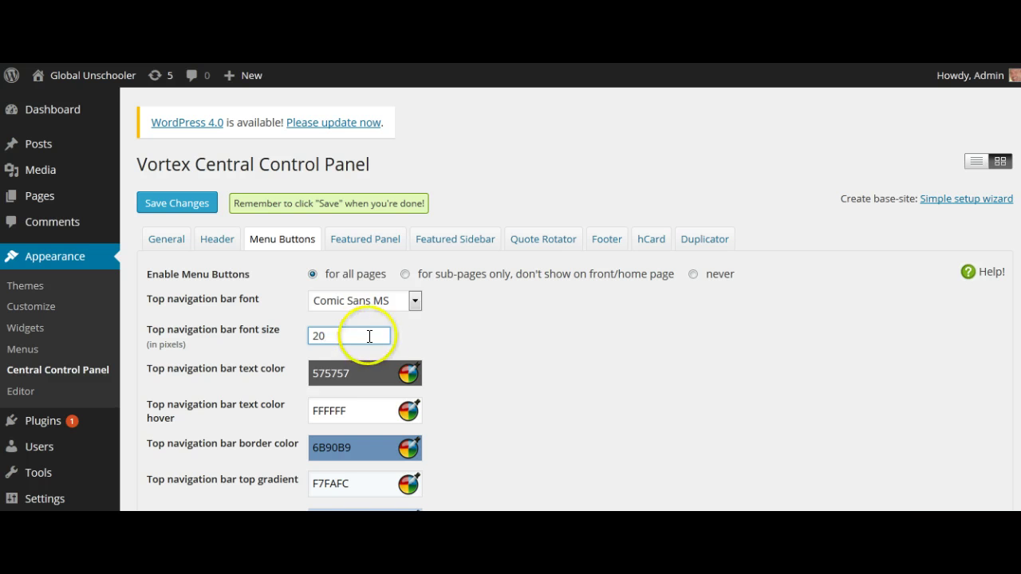
key(BackSpace)
text(8)
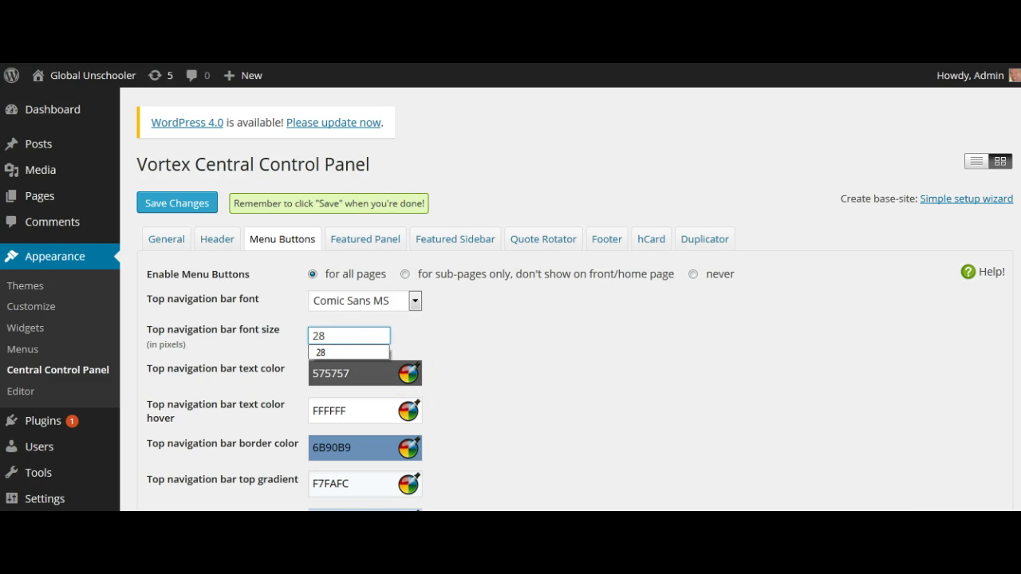
key(Down)
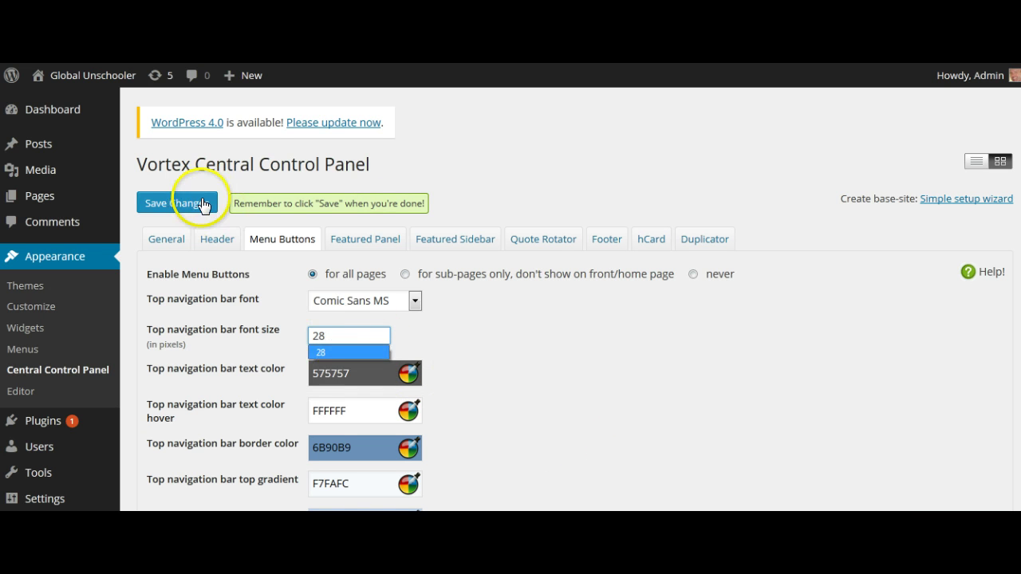
click(201, 203)
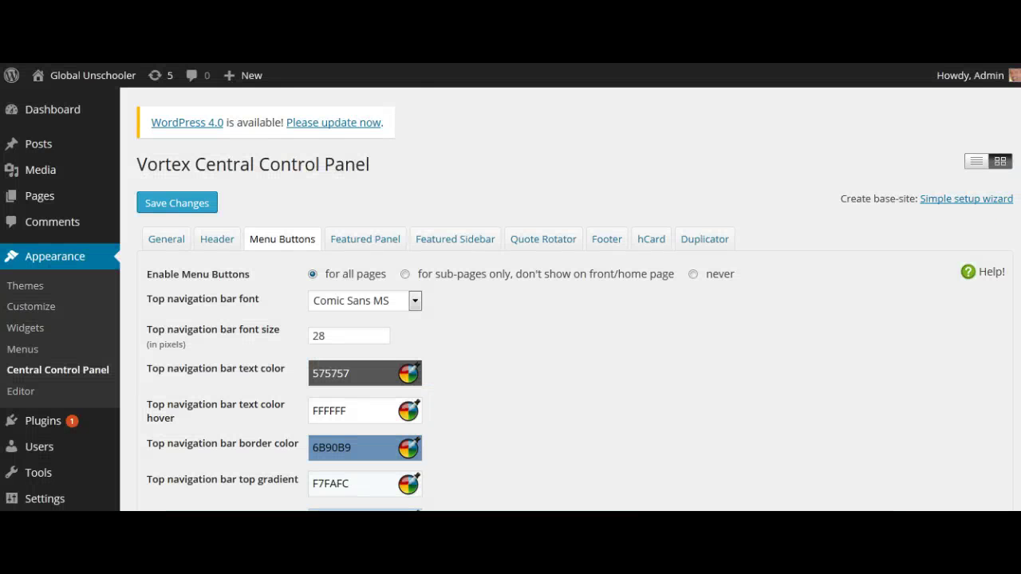
Step: Set the top navigation bar's bottom gradient to the strong blue 0F3DF4
scroll(918, 327, down, 2)
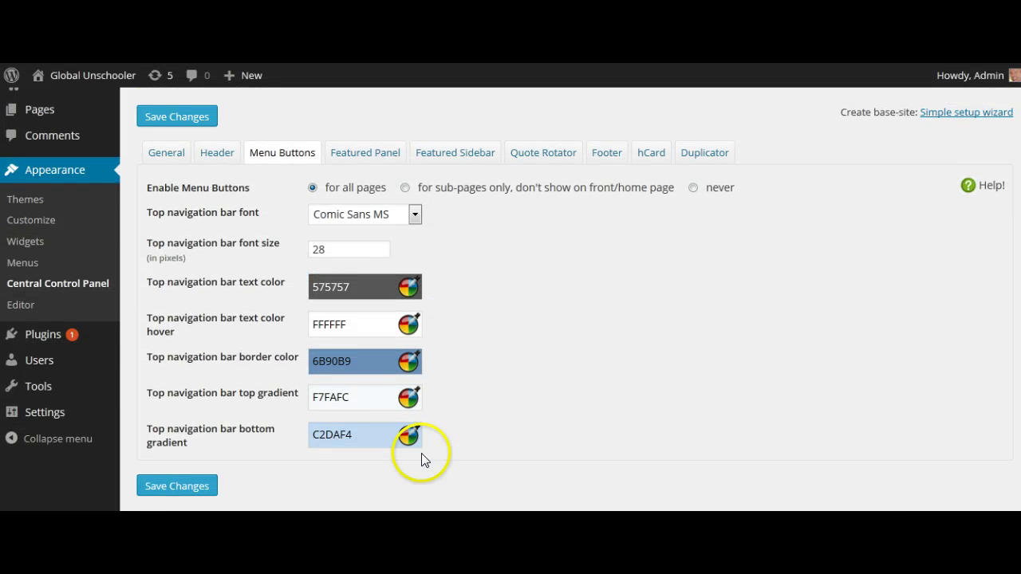
click(379, 435)
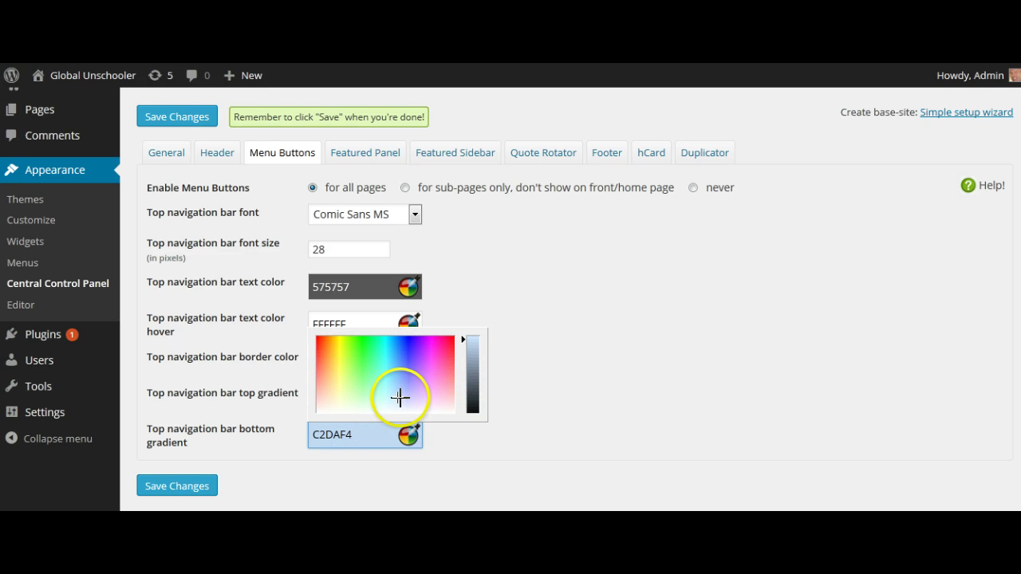
drag(399, 397, 403, 343)
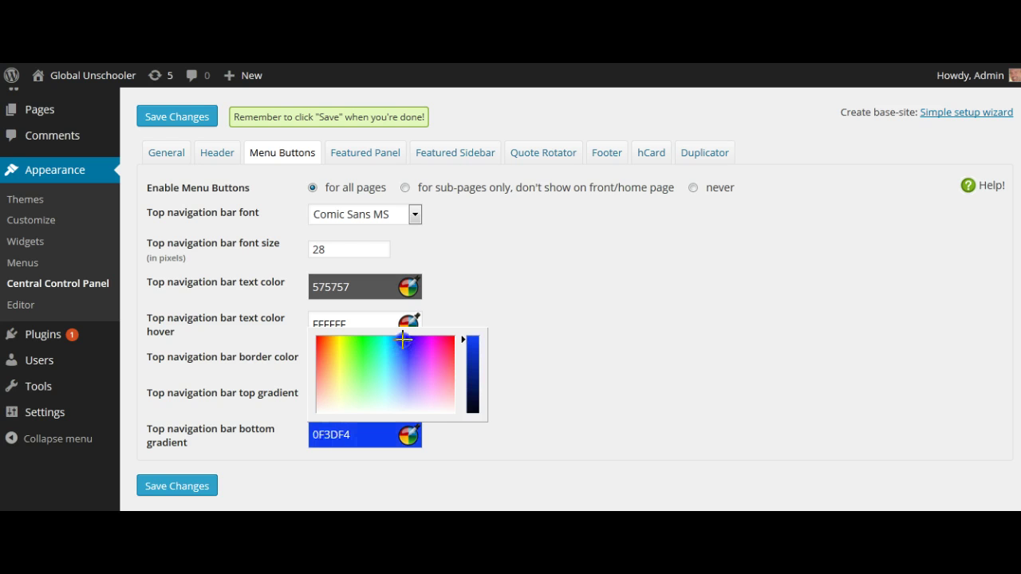
click(553, 403)
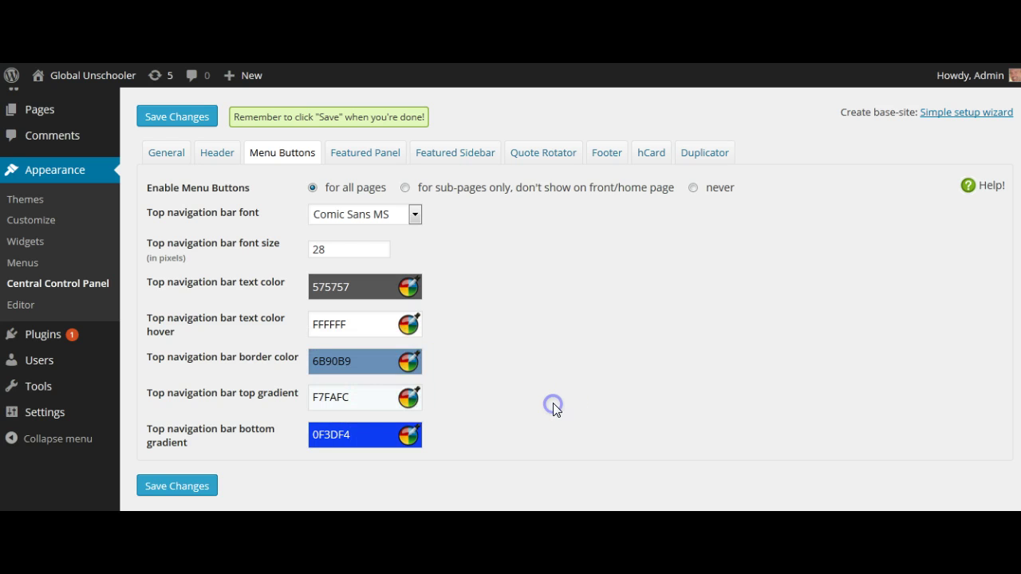
Step: Set the top navigation bar's top gradient to the medium blue 6094FC
click(387, 401)
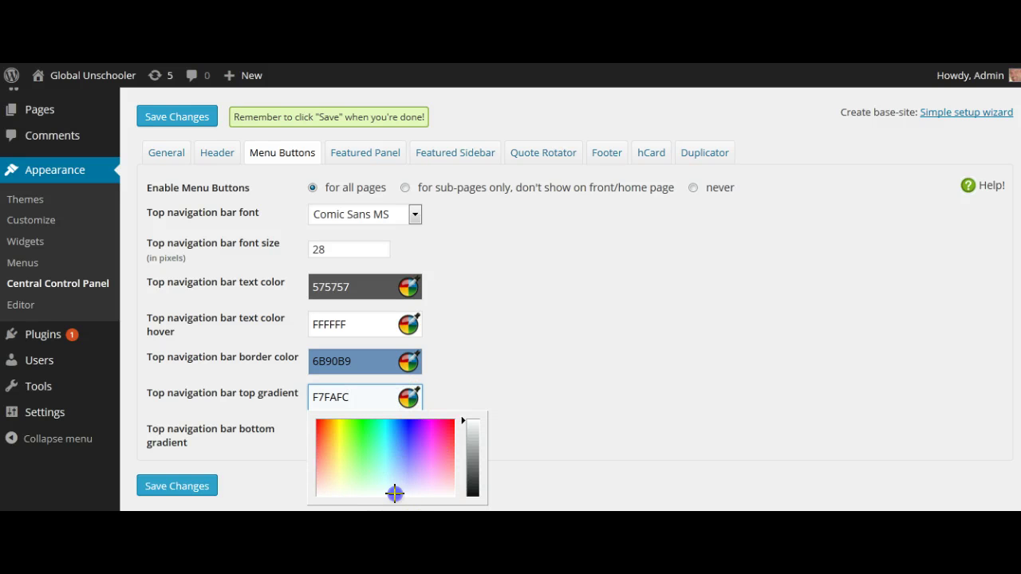
drag(394, 493, 400, 447)
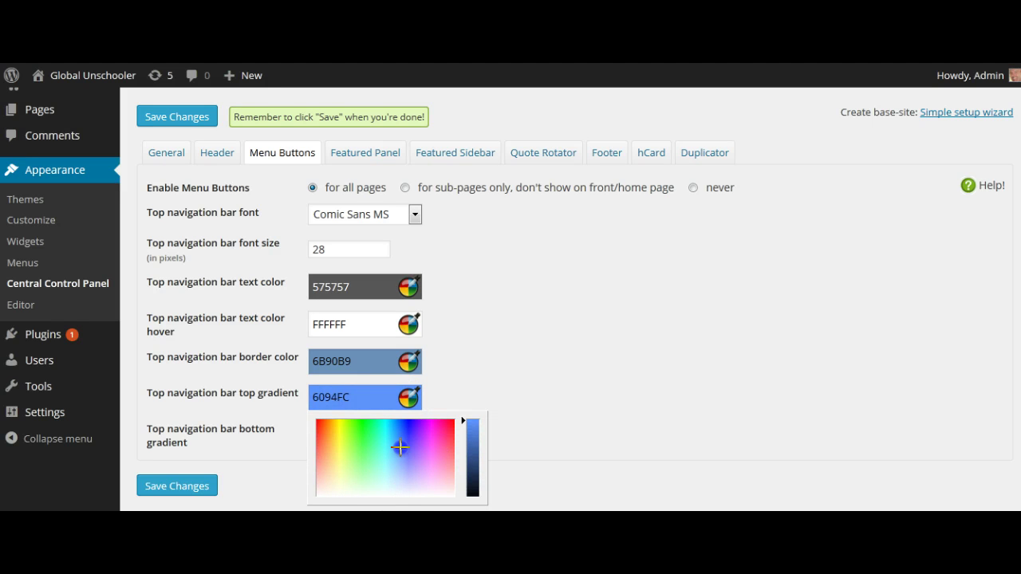
click(489, 413)
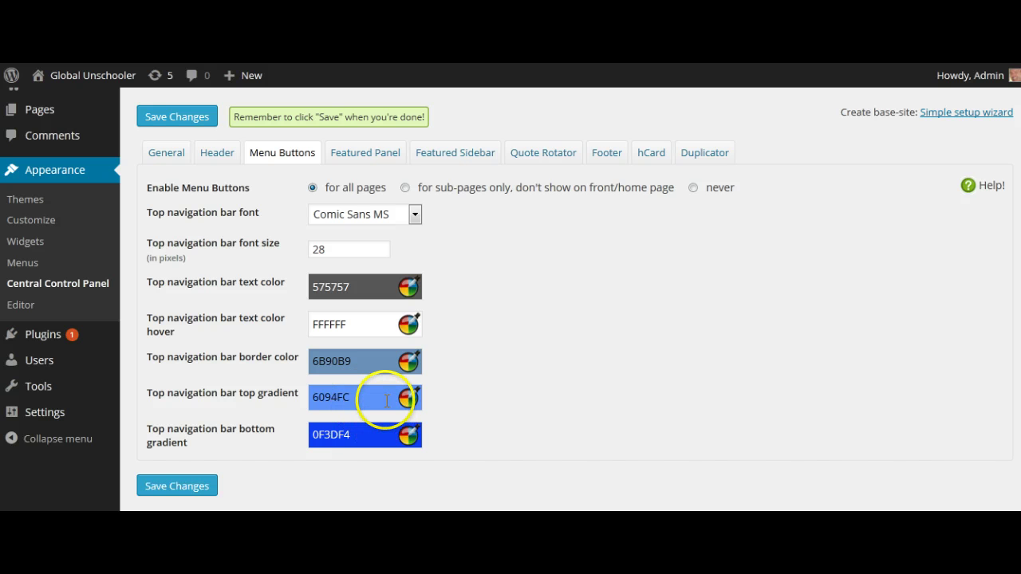
Step: Set the top navigation bar border color to the bright cyan 00F4FC and save the changes
click(372, 361)
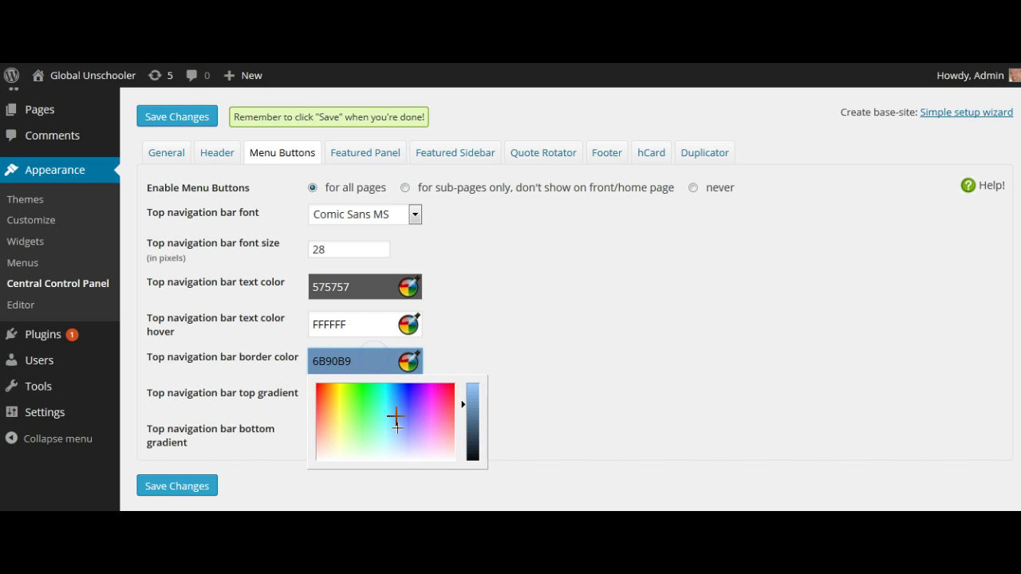
click(381, 386)
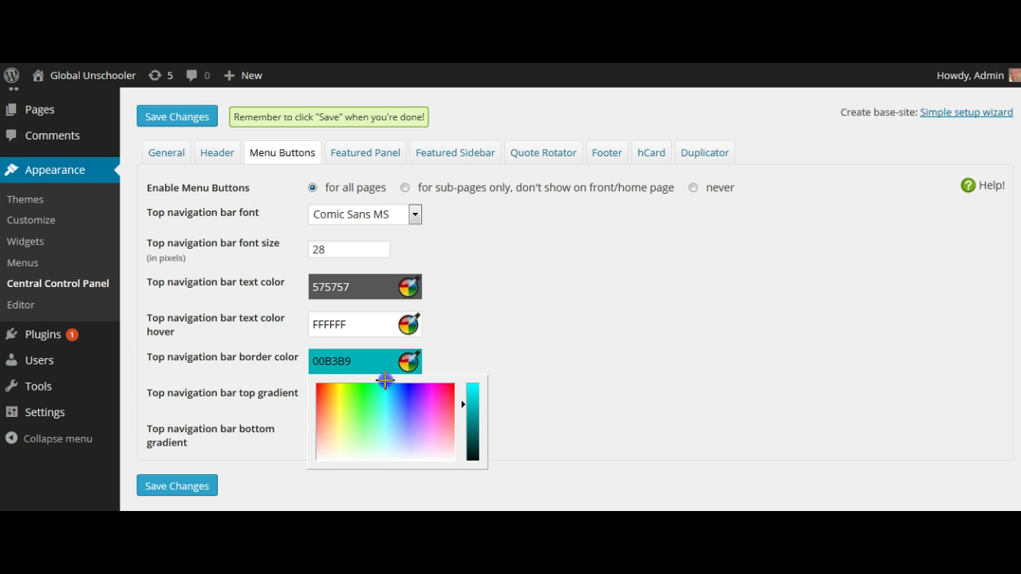
click(471, 410)
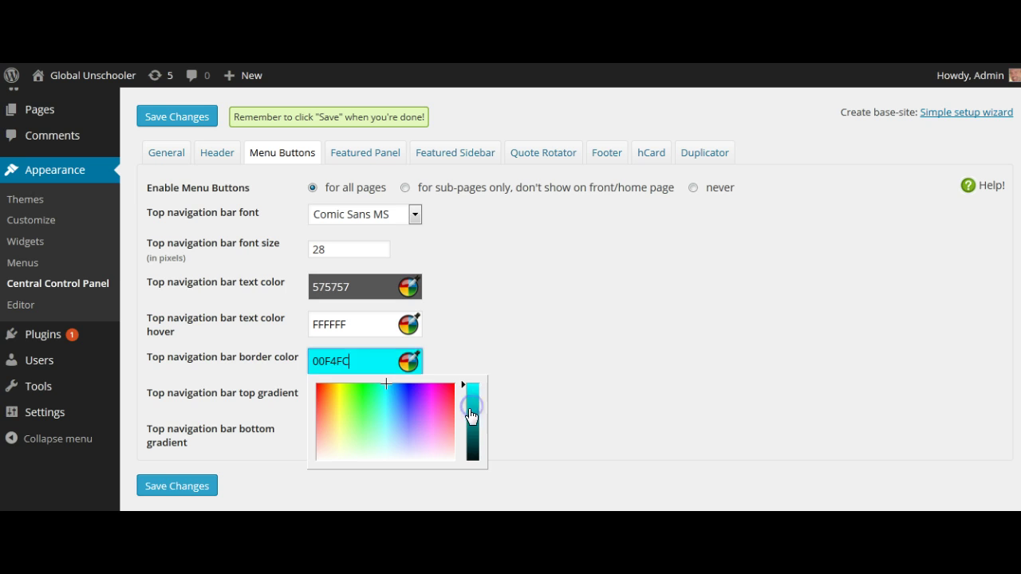
click(560, 360)
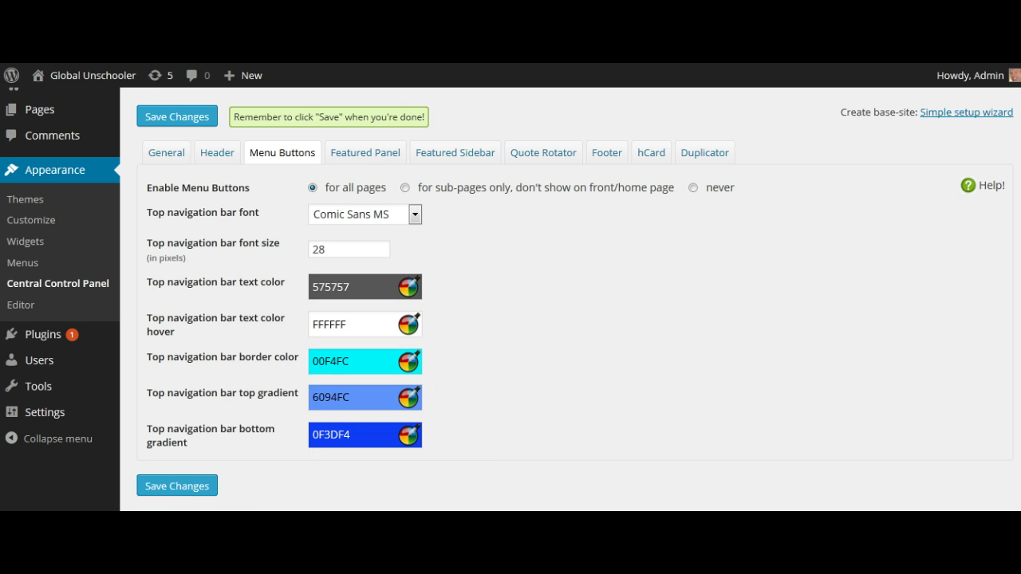
click(198, 485)
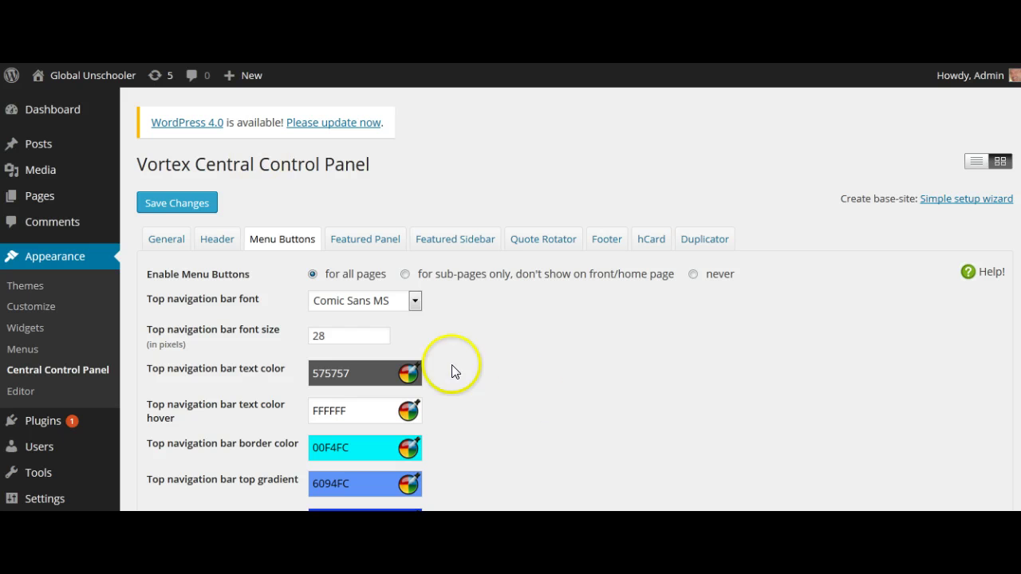
Step: Lighten the top navigation bar's top gradient to the pale blue 8DC8FC
scroll(568, 391, down, 3)
click(397, 382)
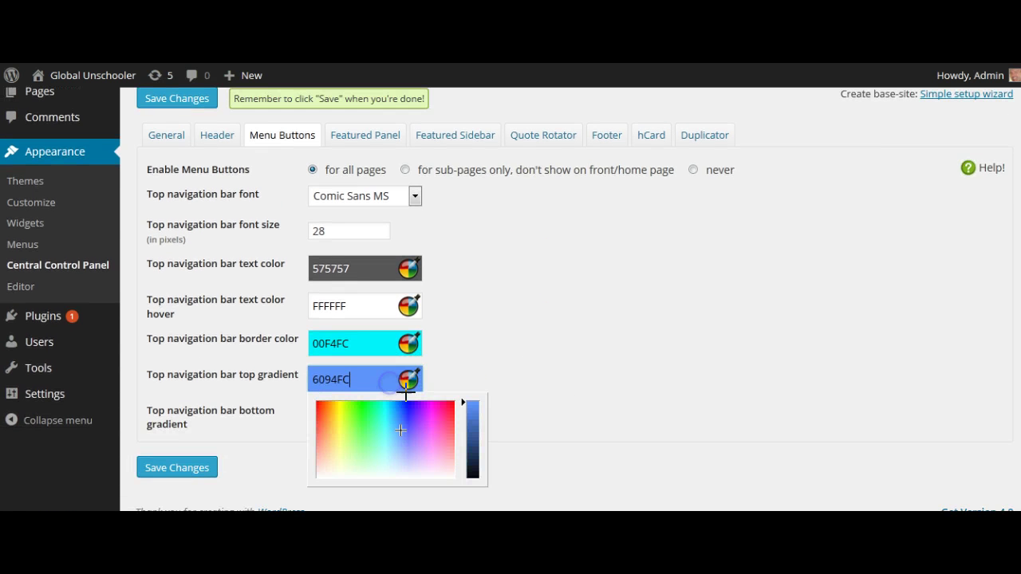
drag(400, 430, 396, 437)
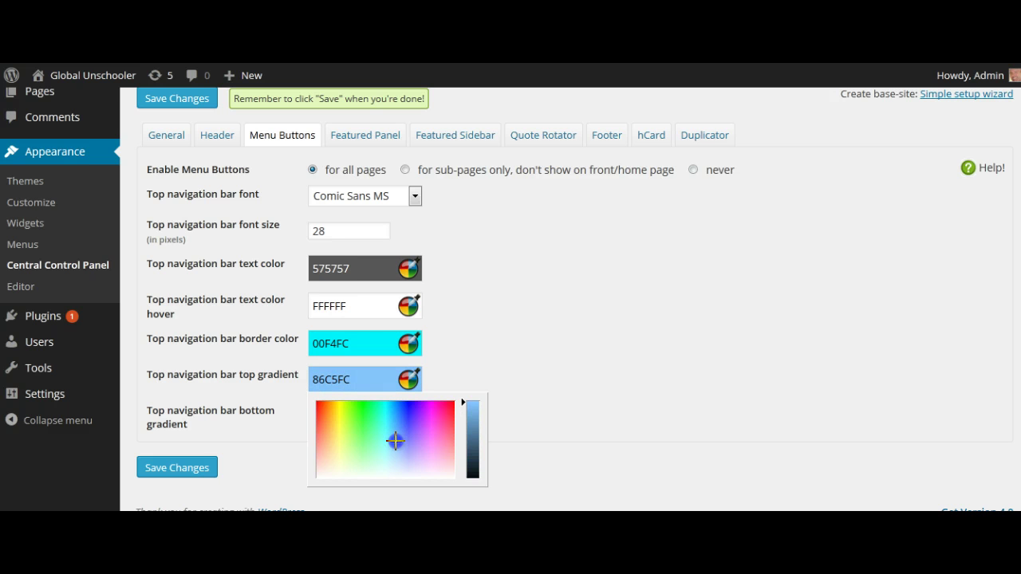
click(515, 363)
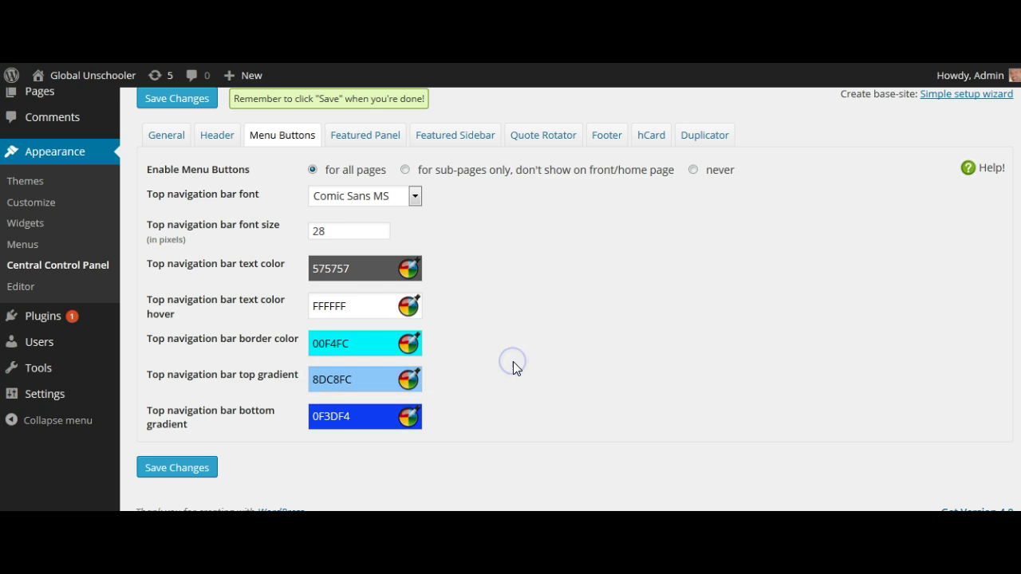
Step: Set the top navigation bar text color to white, FFFFFF
click(379, 265)
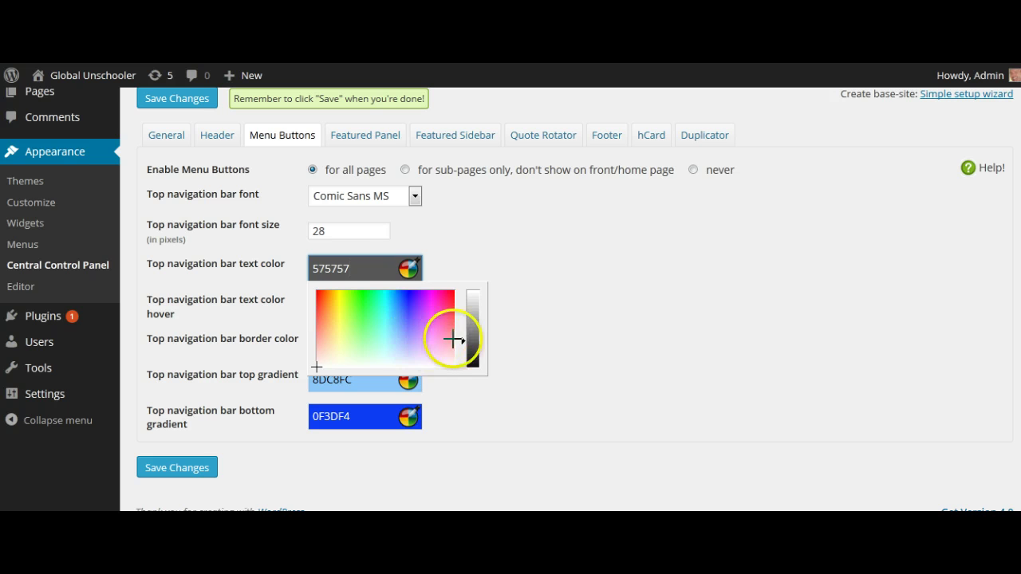
drag(467, 345, 468, 295)
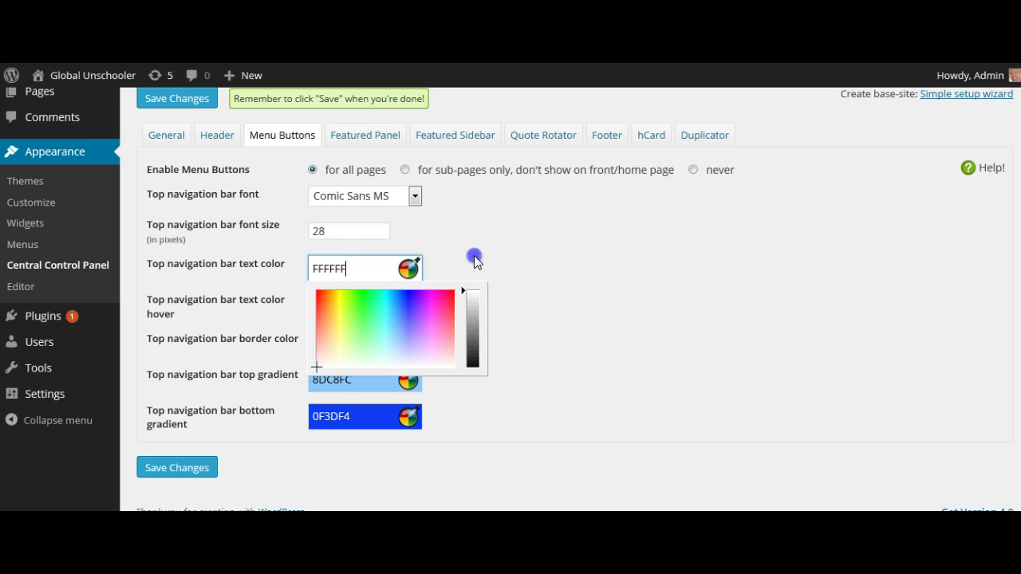
click(475, 261)
Step: Set the top navigation bar text hover color to the blue 309FFF and save the changes
click(377, 304)
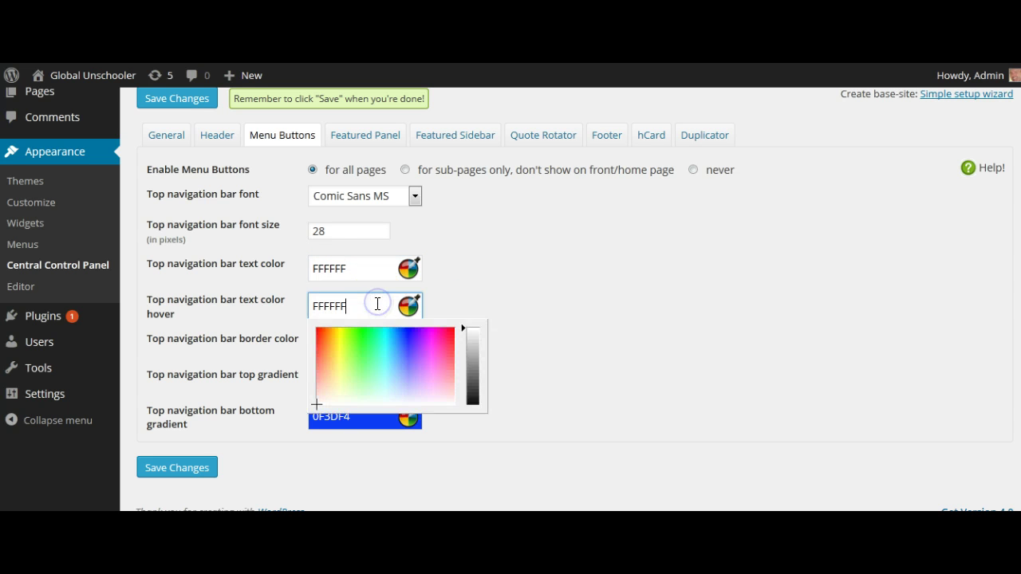
click(396, 342)
click(498, 293)
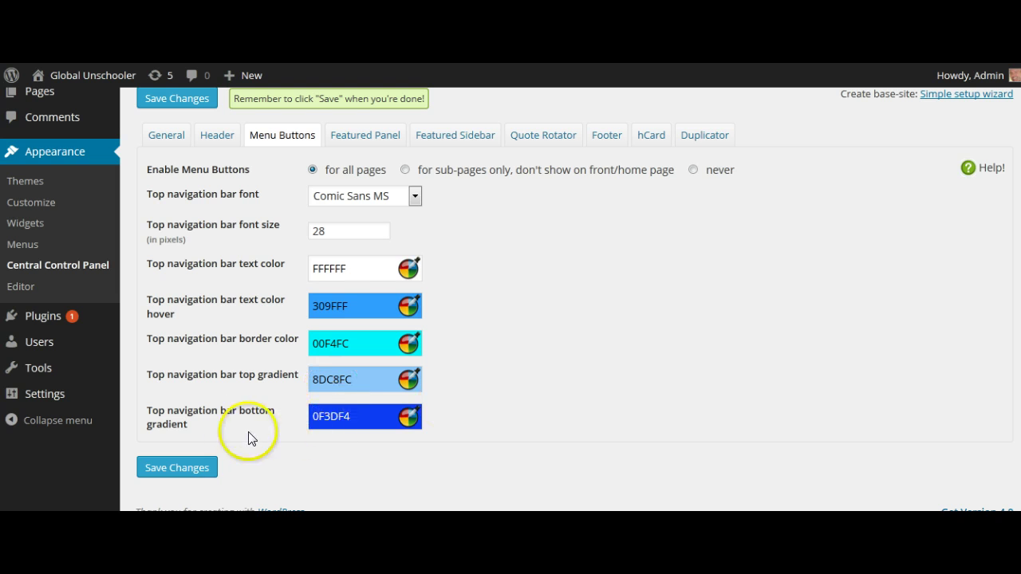
click(210, 469)
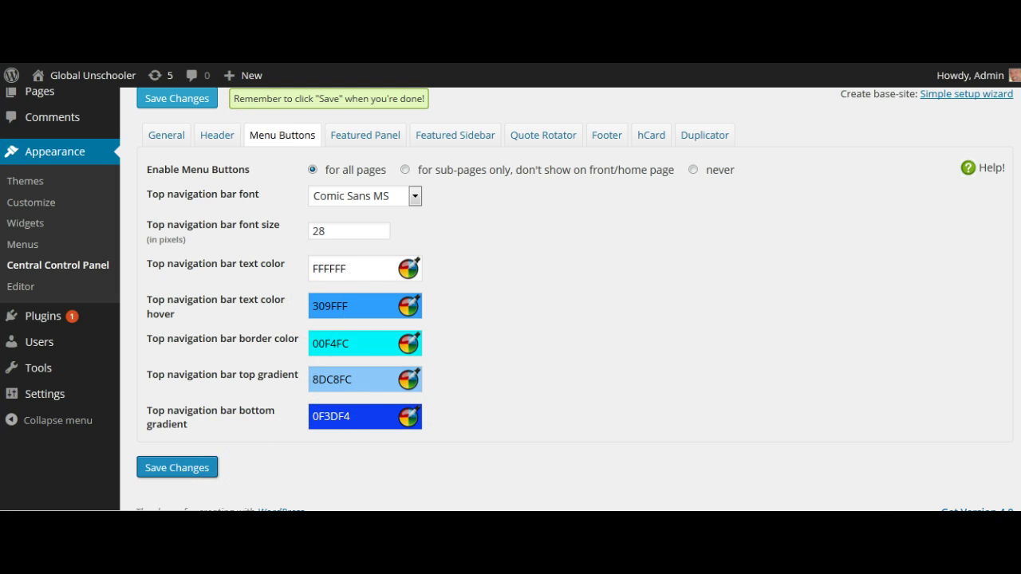